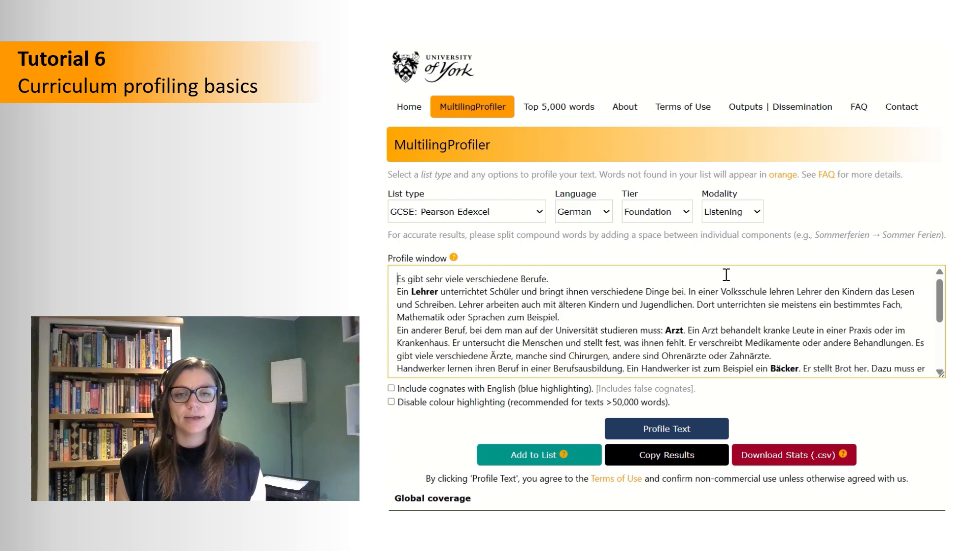
Step: Enlarge the profile window vertically so that more of the German text about professions fits in it
{"action": "left_click_drag", "start_coordinate": [940, 375], "coordinate": [940, 474]}
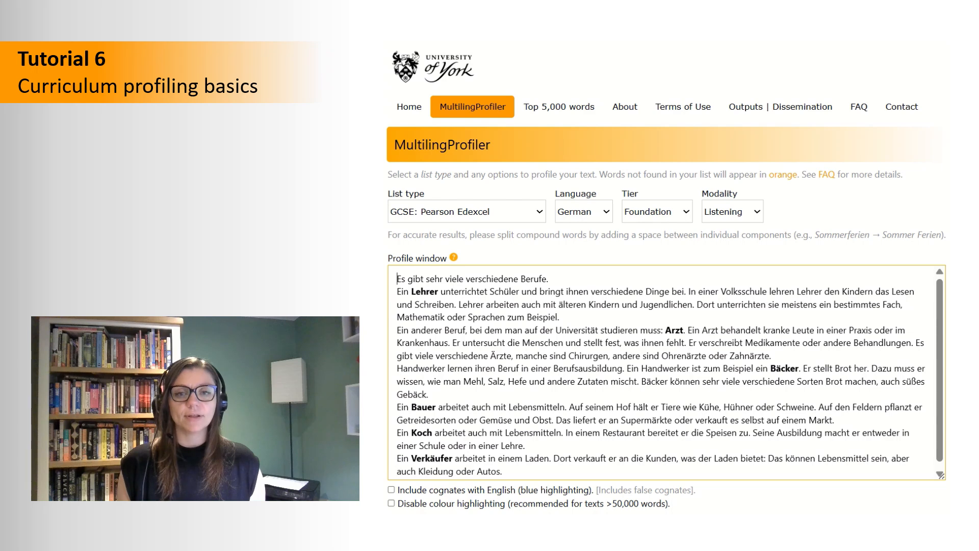
{"action": "scroll", "coordinate": [666, 278], "scroll_direction": "down", "scroll_amount": 2}
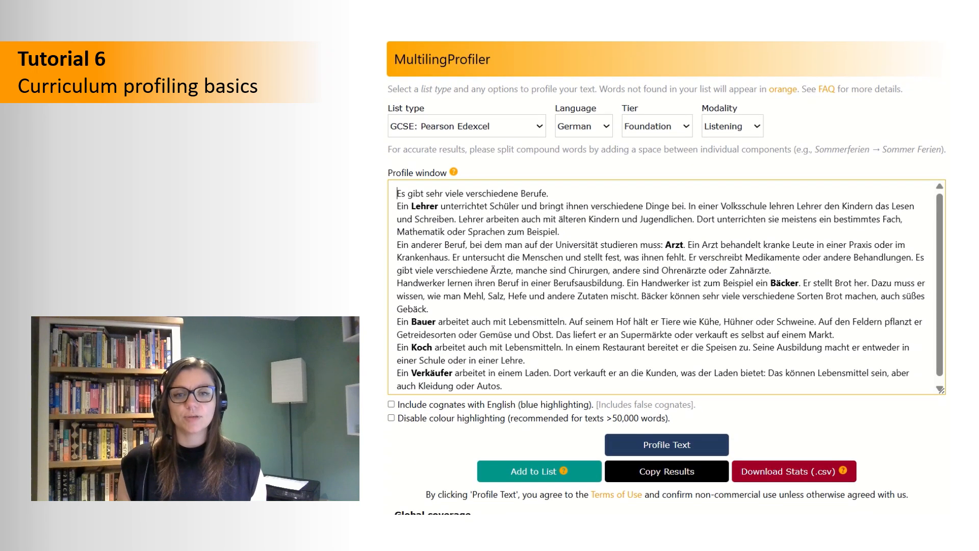
{"action": "scroll", "coordinate": [666, 279], "scroll_direction": "down", "scroll_amount": 1}
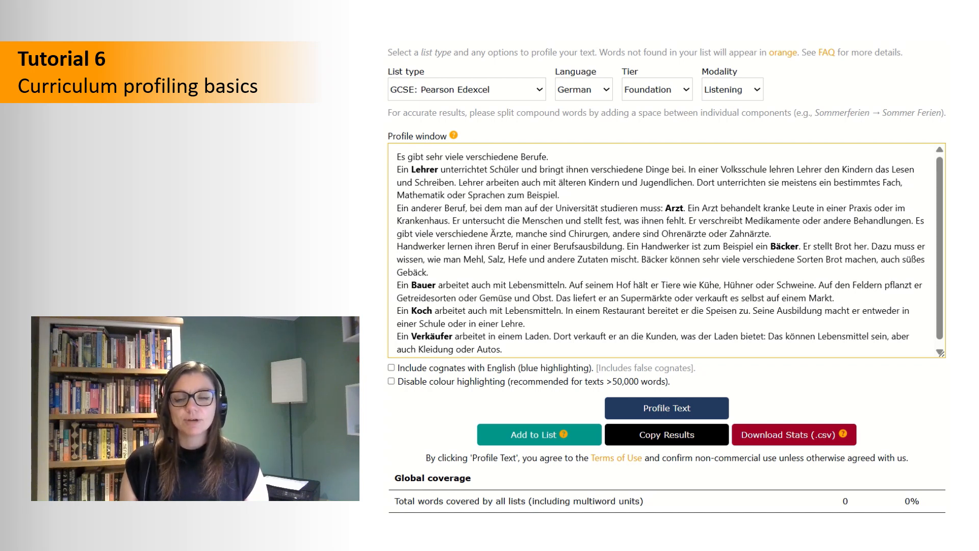
Step: Set the profiling options to Foundation tier, Listening modality and the GCSE: Pearson Edexcel list
{"action": "left_click", "coordinate": [683, 94]}
{"action": "left_click", "coordinate": [652, 106]}
{"action": "left_click", "coordinate": [735, 96]}
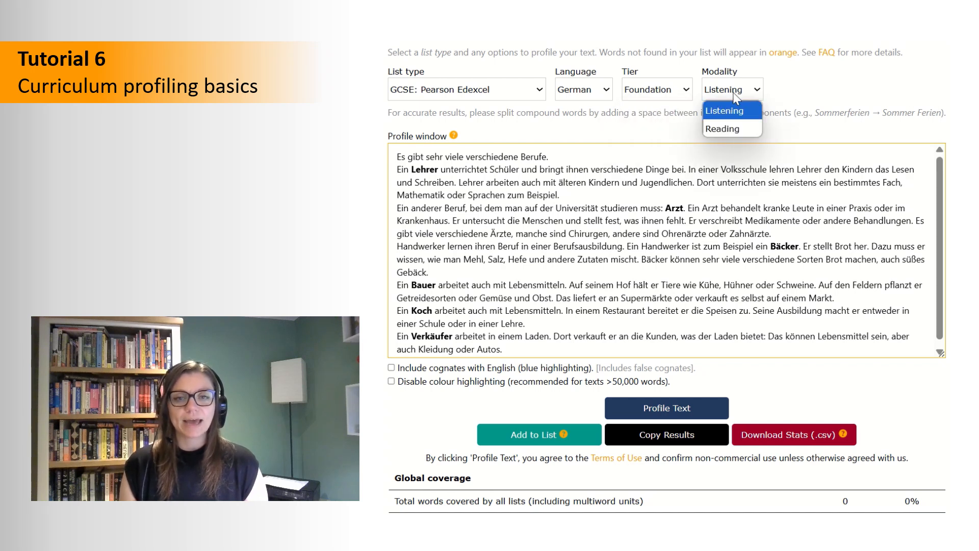
{"action": "left_click", "coordinate": [725, 110]}
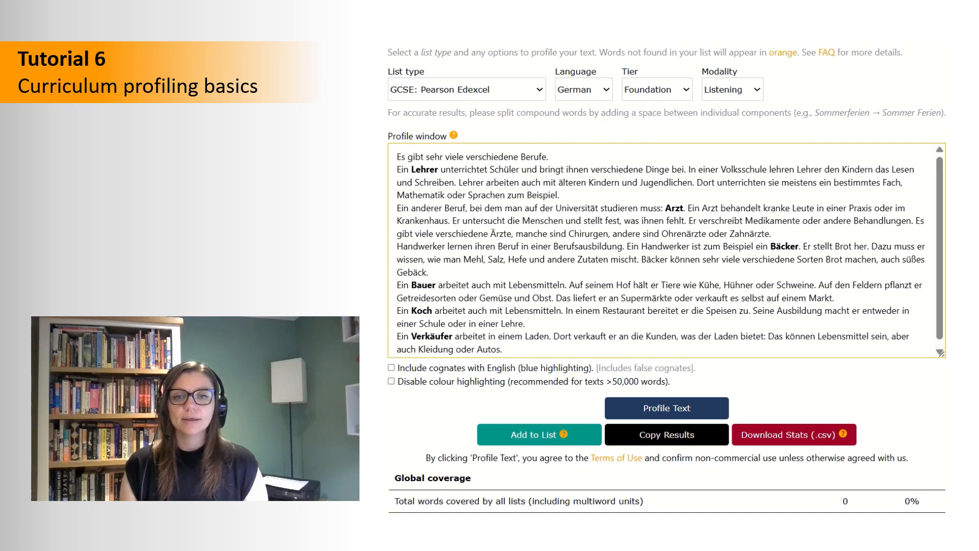
{"action": "left_click", "coordinate": [391, 95]}
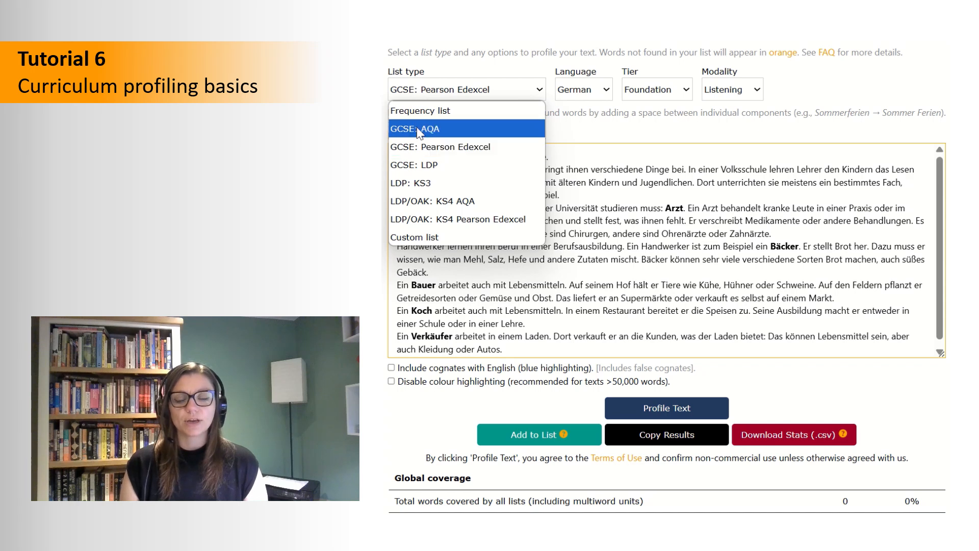
{"action": "left_click", "coordinate": [415, 147]}
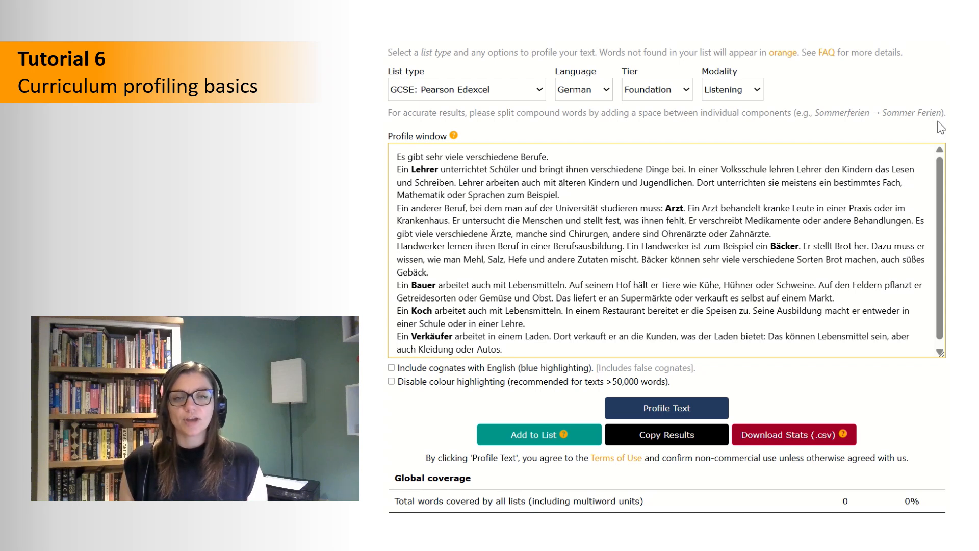
Step: Split the compound words in the text into Zahn ärzte, Ohren ärzte, Getreide sorten and Berufs ausbildung
{"action": "left_click_drag", "start_coordinate": [948, 112], "coordinate": [387, 113]}
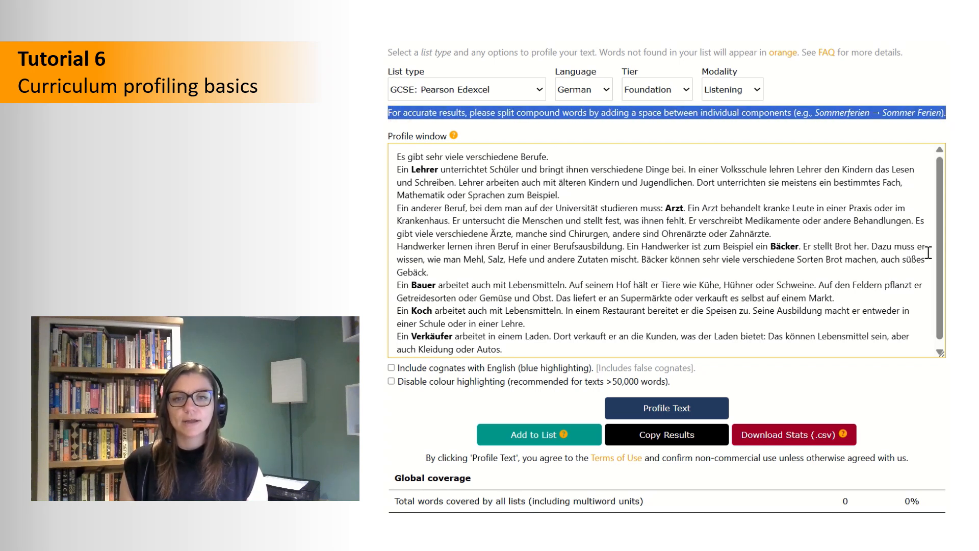
{"action": "left_click", "coordinate": [959, 253]}
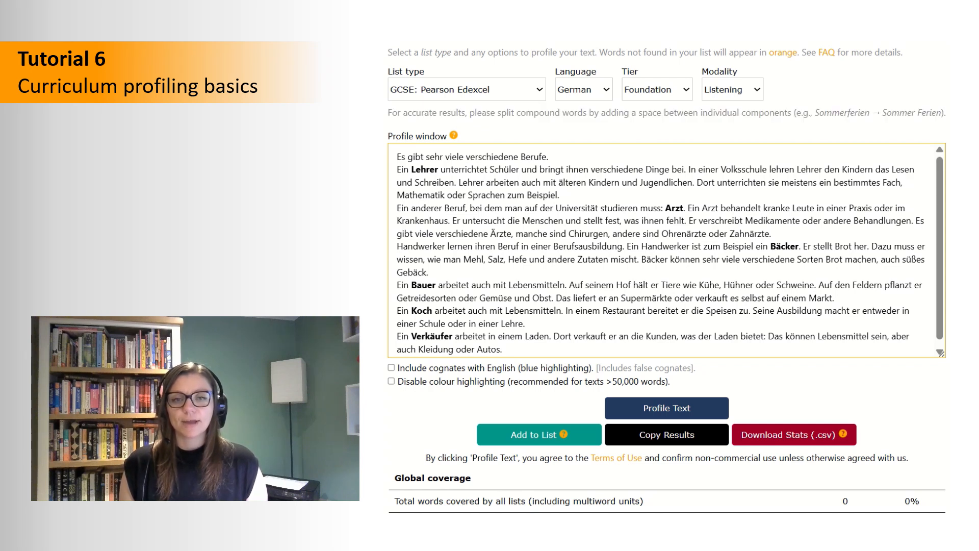
{"action": "left_click", "coordinate": [745, 234]}
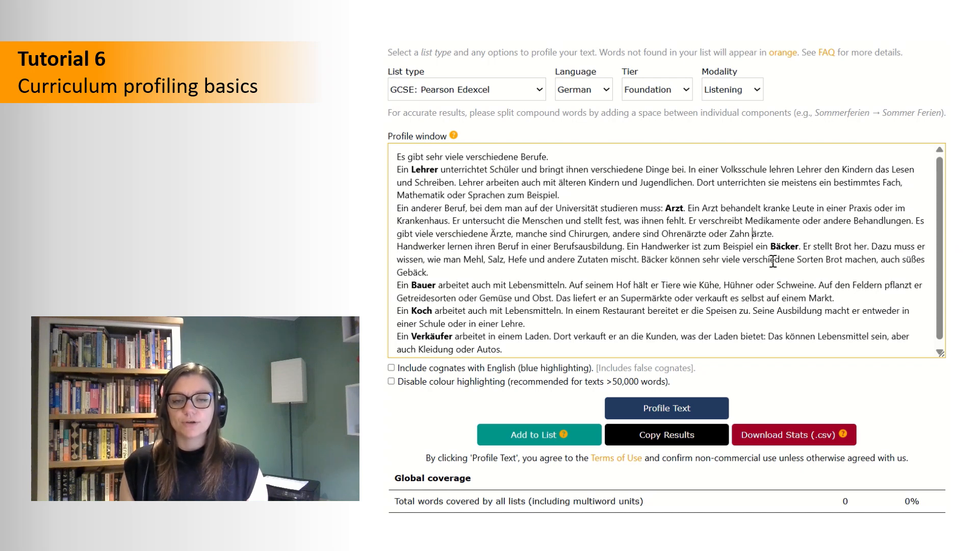
{"action": "left_click", "coordinate": [686, 234]}
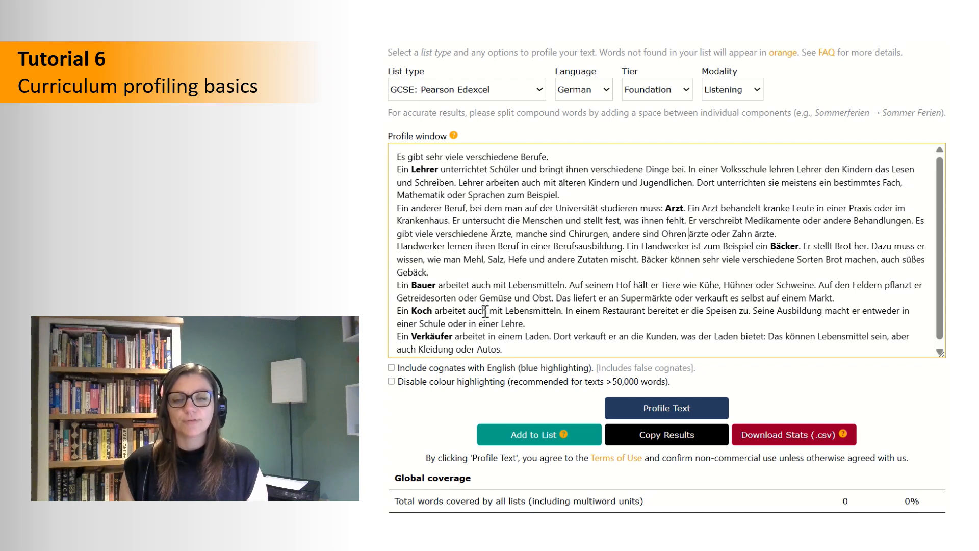
{"action": "left_click", "coordinate": [433, 299]}
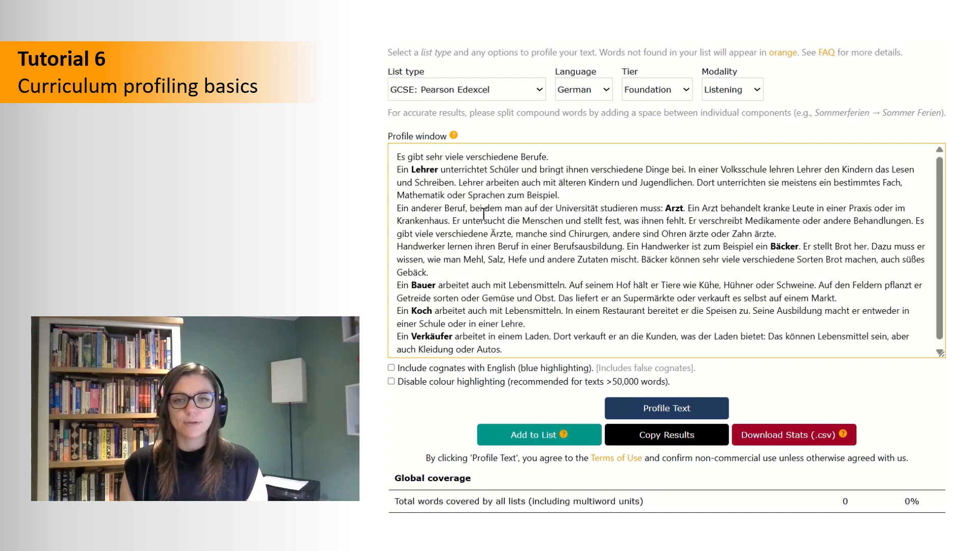
{"action": "left_click", "coordinate": [581, 247]}
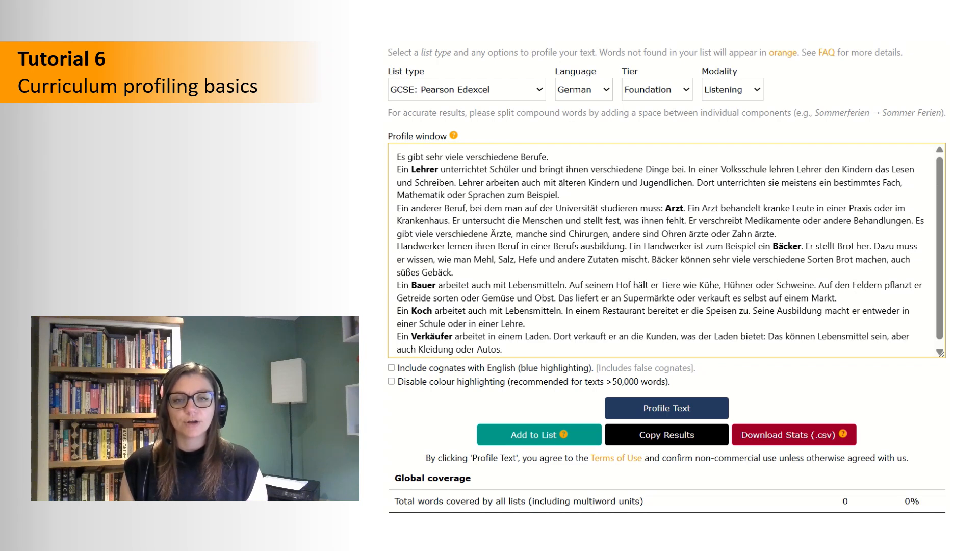
Step: Profile the text against the Foundation Listening list and check the global coverage percentage
{"action": "left_click", "coordinate": [677, 408]}
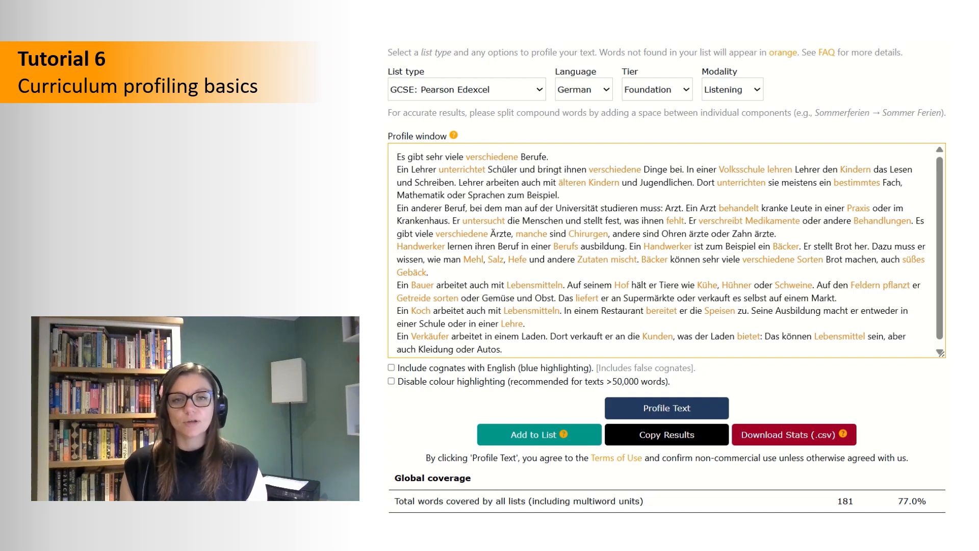
{"action": "left_click_drag", "start_coordinate": [897, 501], "coordinate": [929, 502]}
{"action": "left_click", "coordinate": [930, 502]}
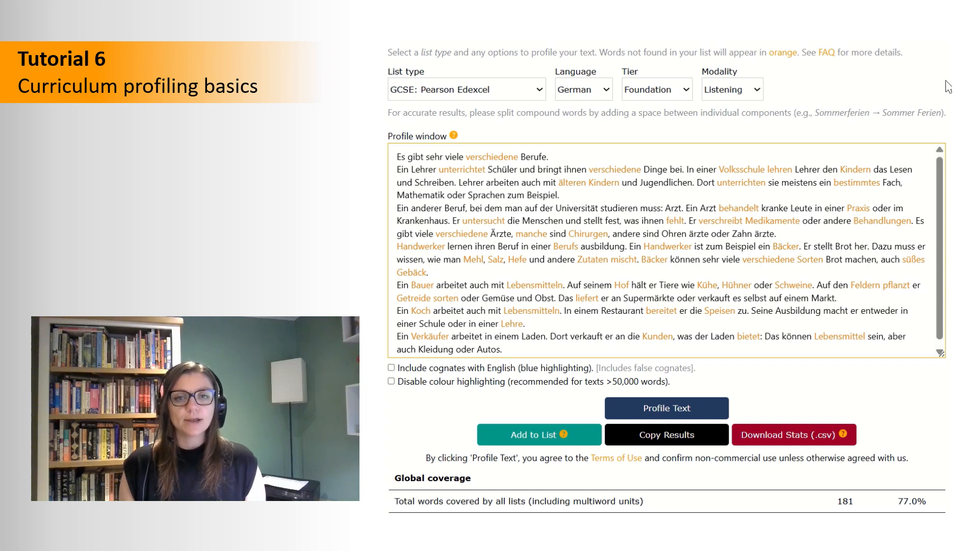
Step: Switch the modality to Reading at Foundation tier and check the text's global coverage percentage
{"action": "left_click", "coordinate": [755, 90]}
{"action": "left_click", "coordinate": [736, 129]}
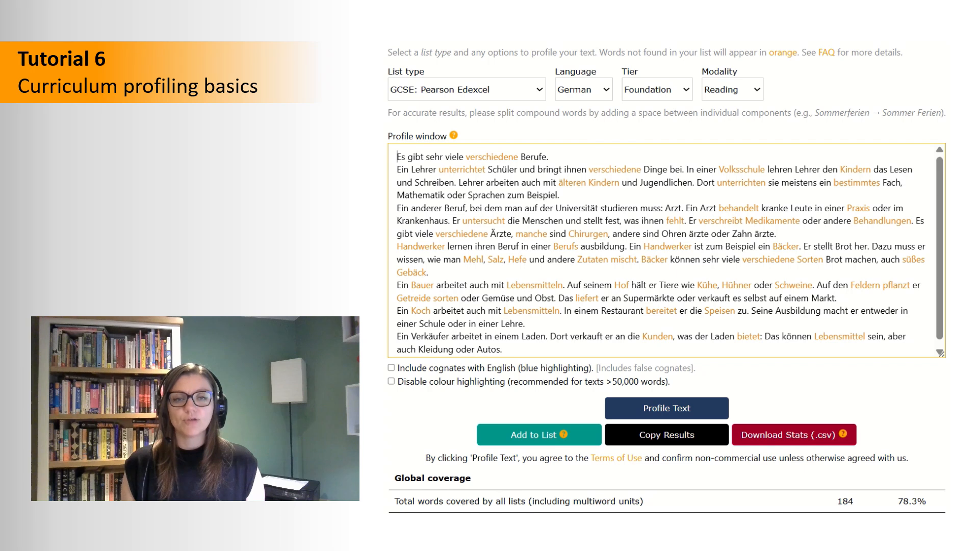
{"action": "left_click_drag", "start_coordinate": [897, 502], "coordinate": [947, 496]}
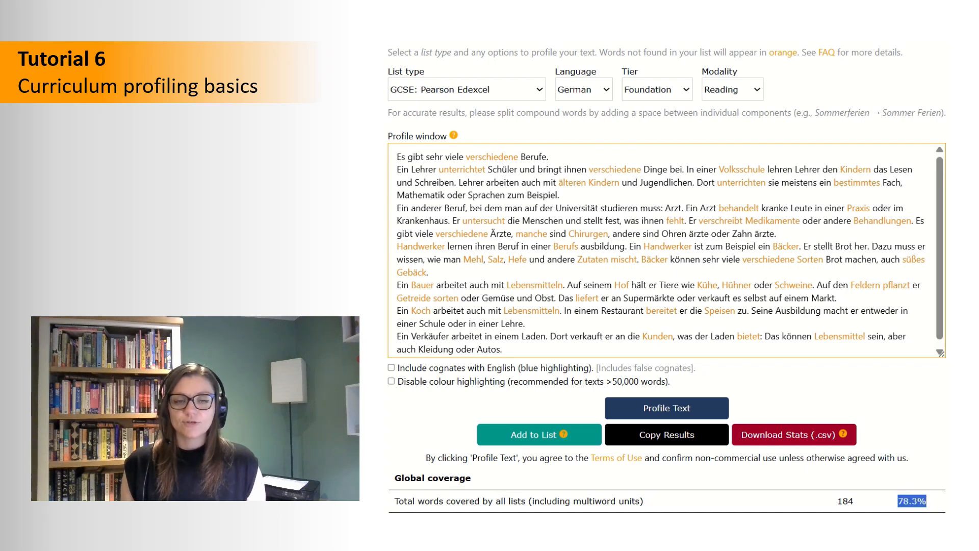
{"action": "left_click", "coordinate": [953, 497]}
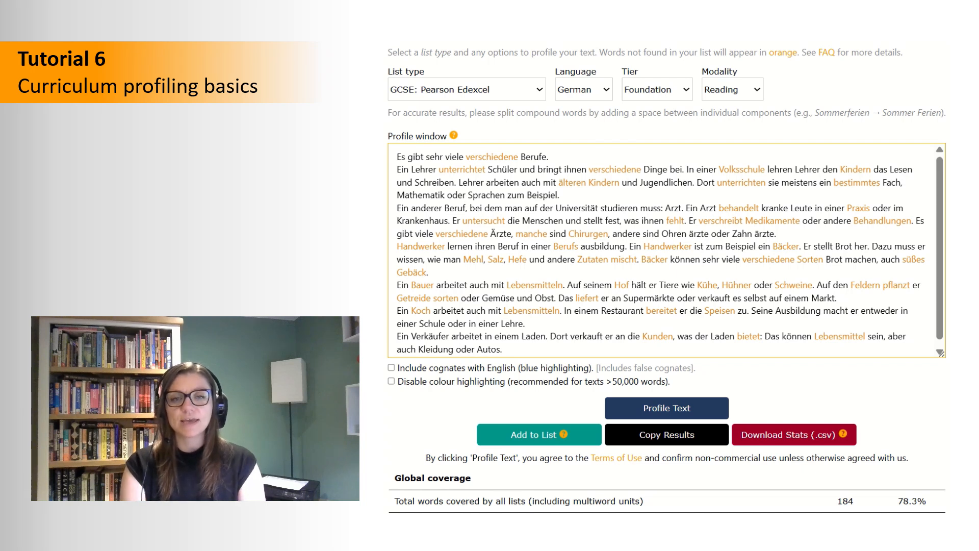
Step: Examine the words lehren, Lehre and Verkäufer in the text profiled for Foundation Reading
{"action": "double_click", "coordinate": [777, 168]}
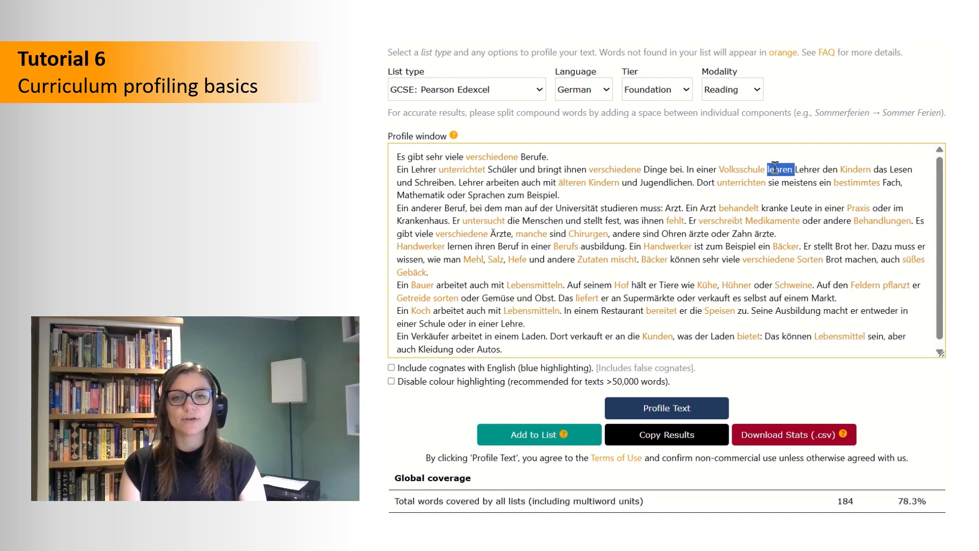
{"action": "double_click", "coordinate": [512, 323]}
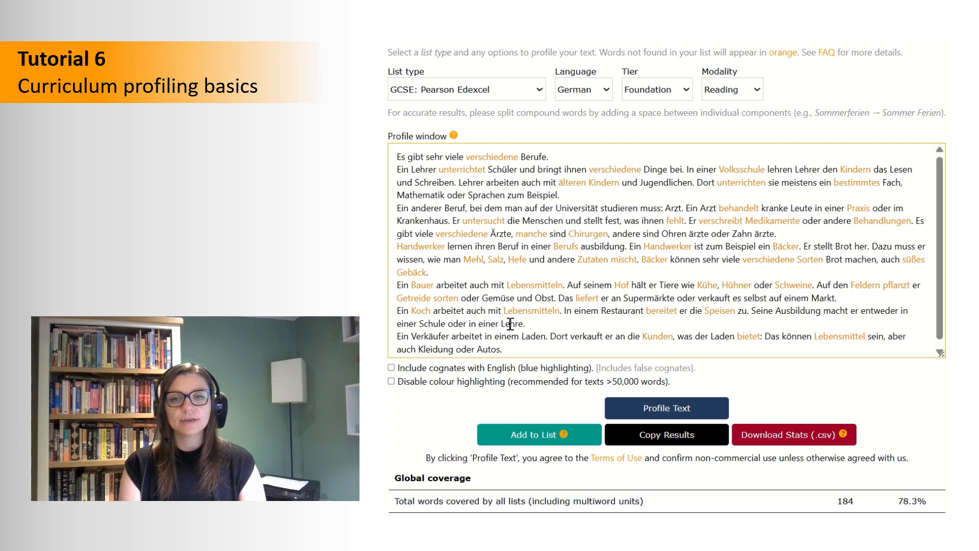
{"action": "double_click", "coordinate": [808, 170]}
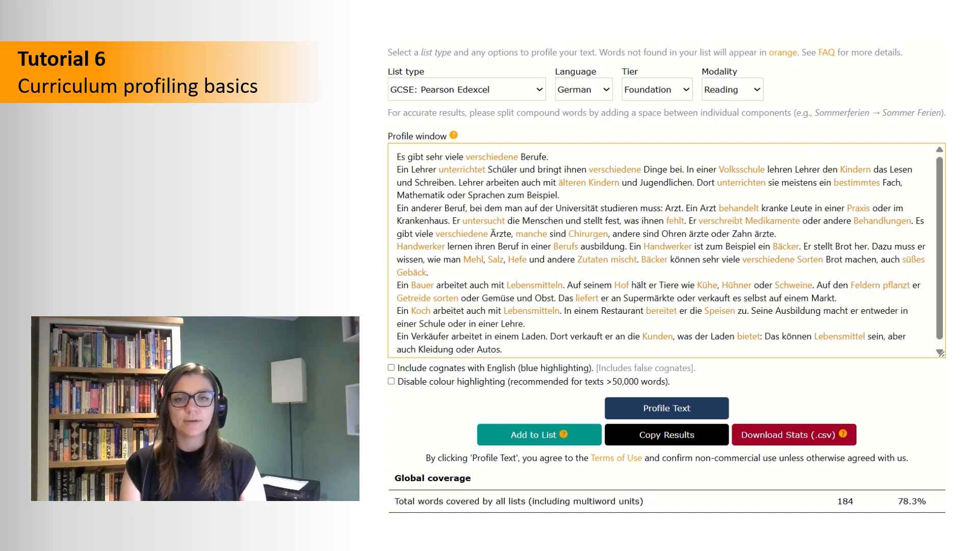
{"action": "double_click", "coordinate": [419, 336]}
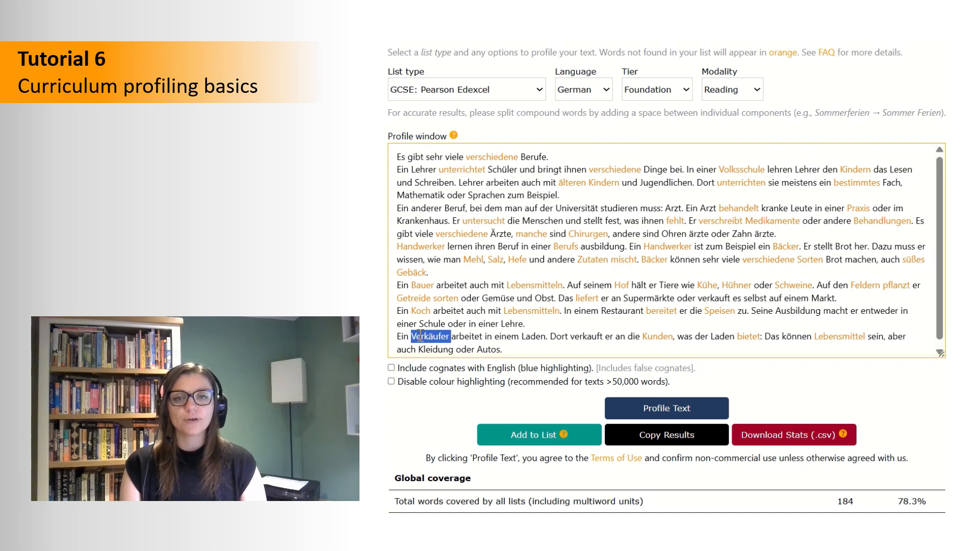
{"action": "double_click", "coordinate": [587, 337]}
{"action": "left_click", "coordinate": [587, 337]}
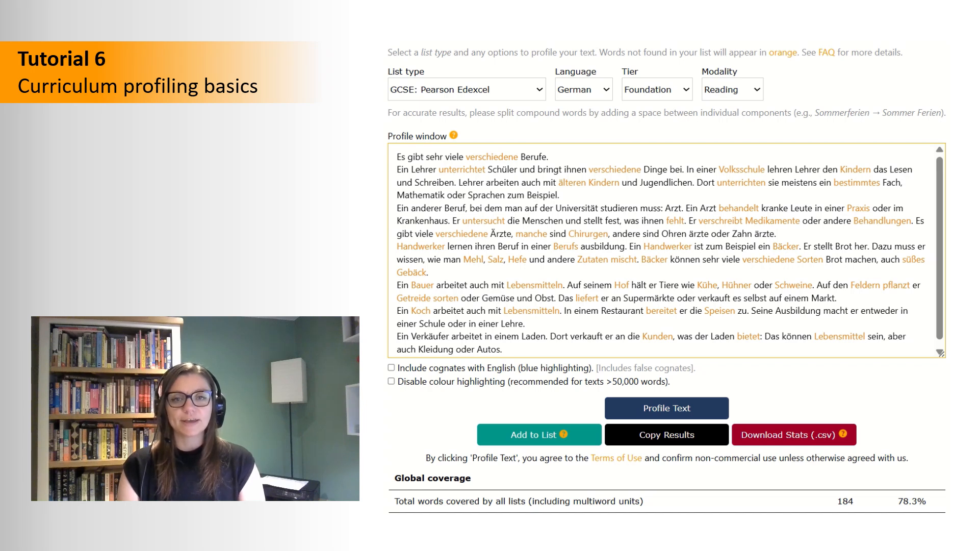
Step: Set the modality to Listening and the tier to Higher, and check the text's global coverage percentage
{"action": "left_click", "coordinate": [748, 89]}
{"action": "left_click", "coordinate": [743, 109]}
{"action": "left_click", "coordinate": [684, 90]}
{"action": "left_click", "coordinate": [657, 128]}
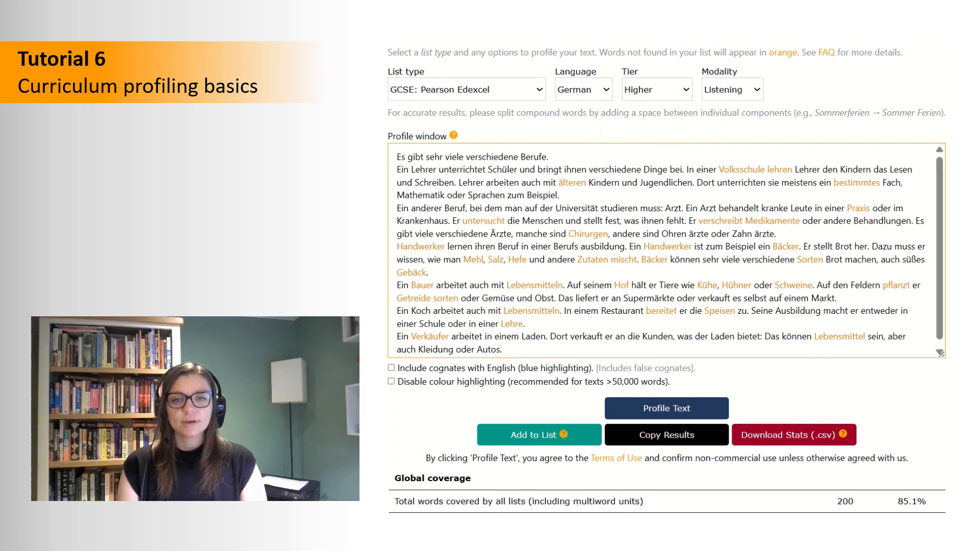
{"action": "left_click_drag", "start_coordinate": [897, 502], "coordinate": [931, 503]}
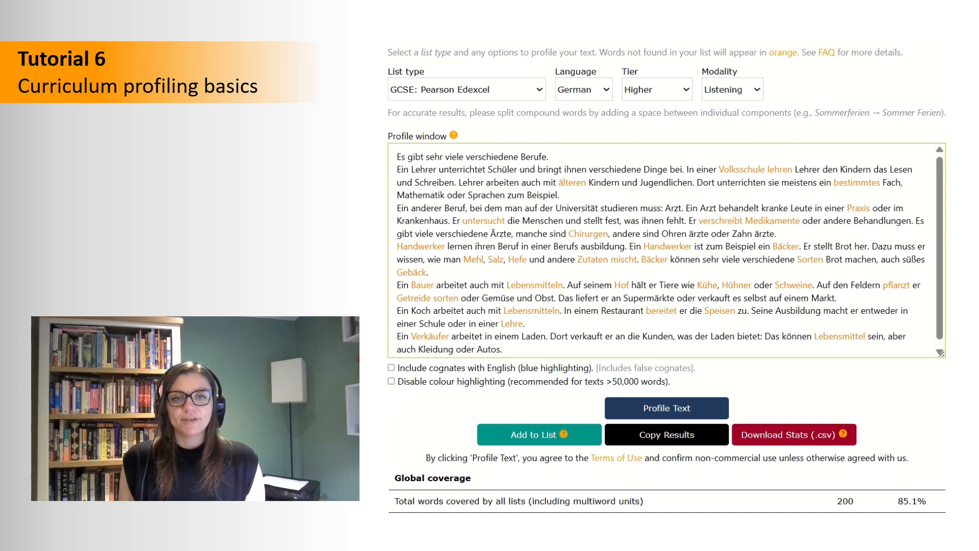
Step: Change the modality to Reading at Higher tier and check the text's global coverage percentage
{"action": "left_click", "coordinate": [757, 96]}
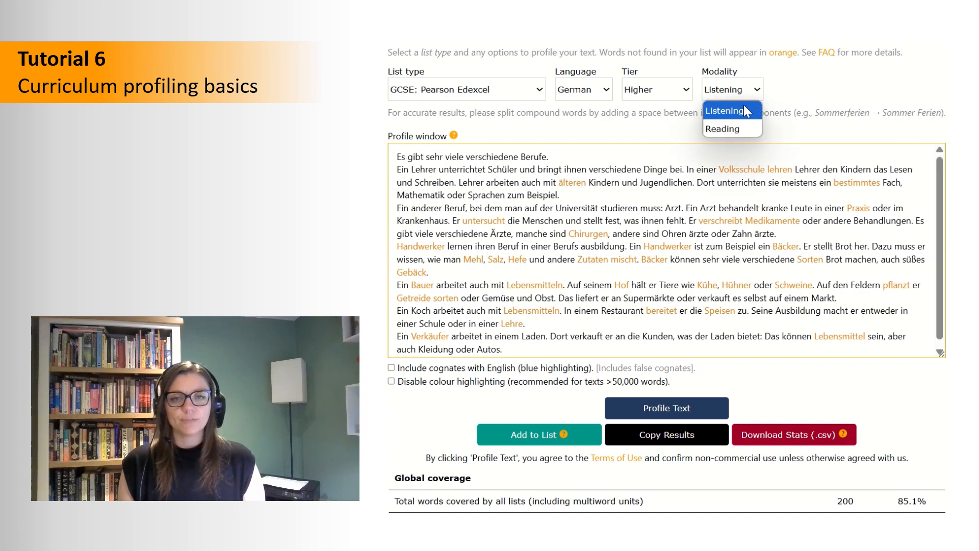
{"action": "left_click", "coordinate": [725, 128]}
{"action": "left_click_drag", "start_coordinate": [896, 501], "coordinate": [930, 504]}
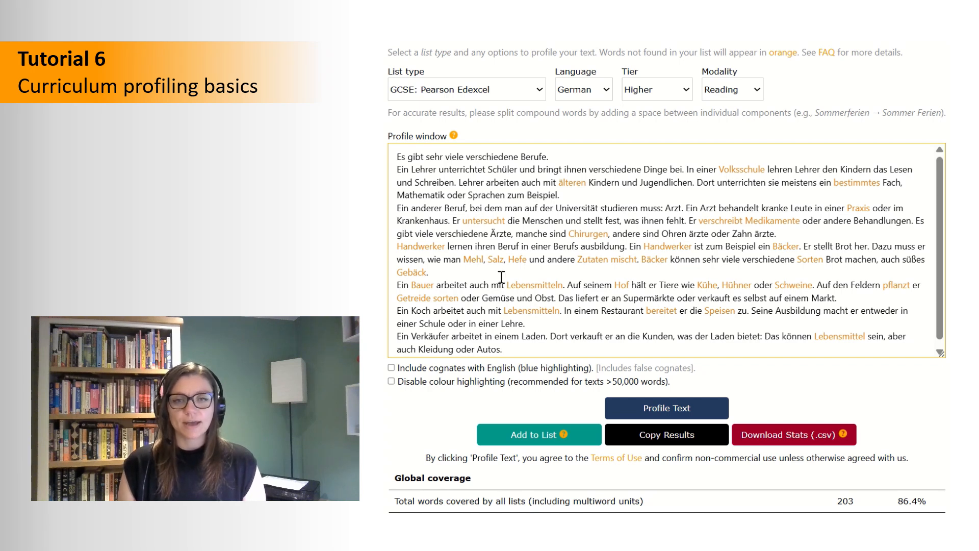
Step: Delete the paragraph about Handwerker and Bäcker, profile the shortened text again and check its global coverage percentage
{"action": "left_click_drag", "start_coordinate": [427, 272], "coordinate": [384, 249]}
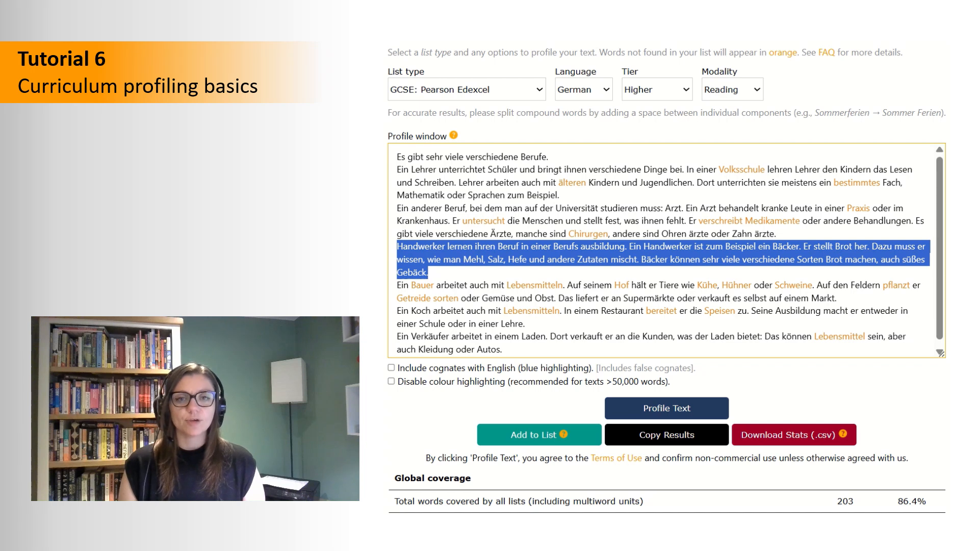
{"action": "key", "text": "BackSpace"}
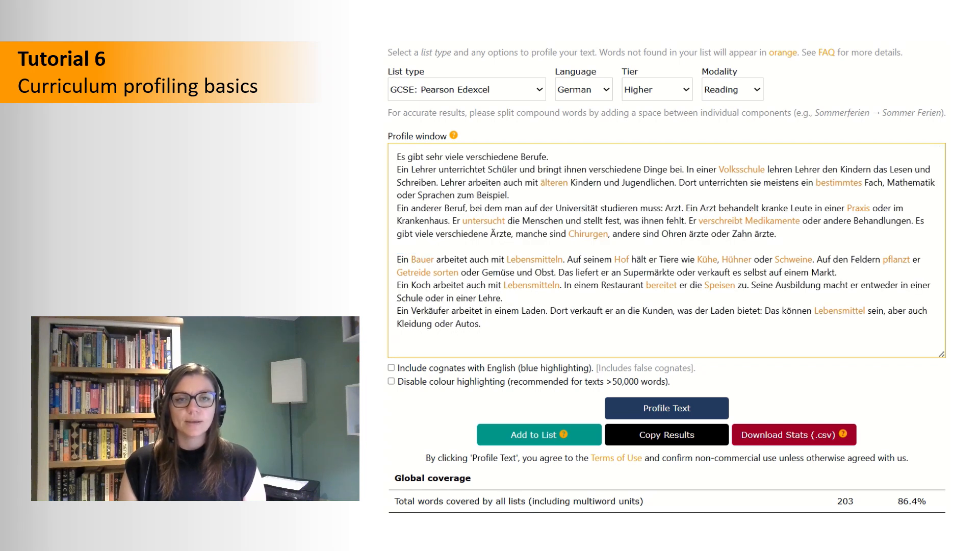
{"action": "left_click", "coordinate": [654, 409]}
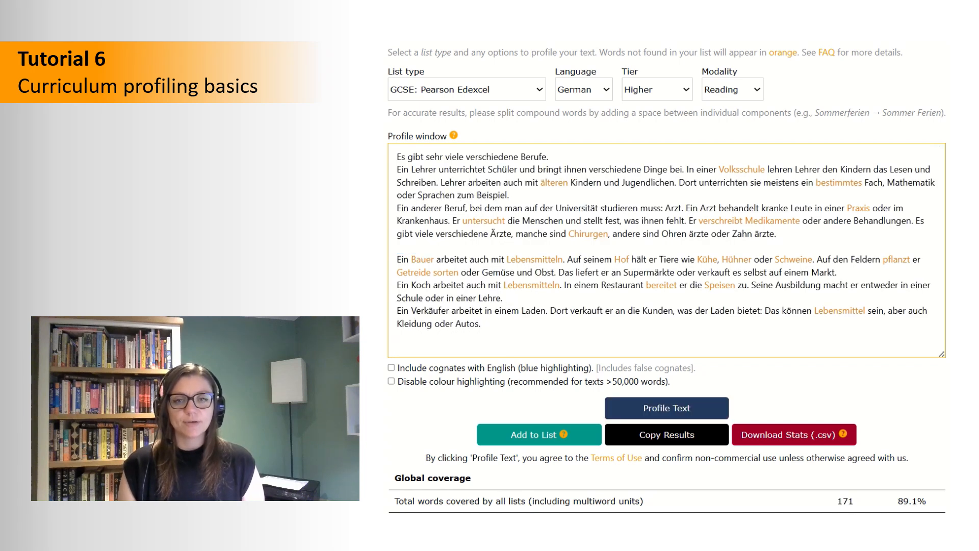
{"action": "left_click_drag", "start_coordinate": [899, 500], "coordinate": [929, 505]}
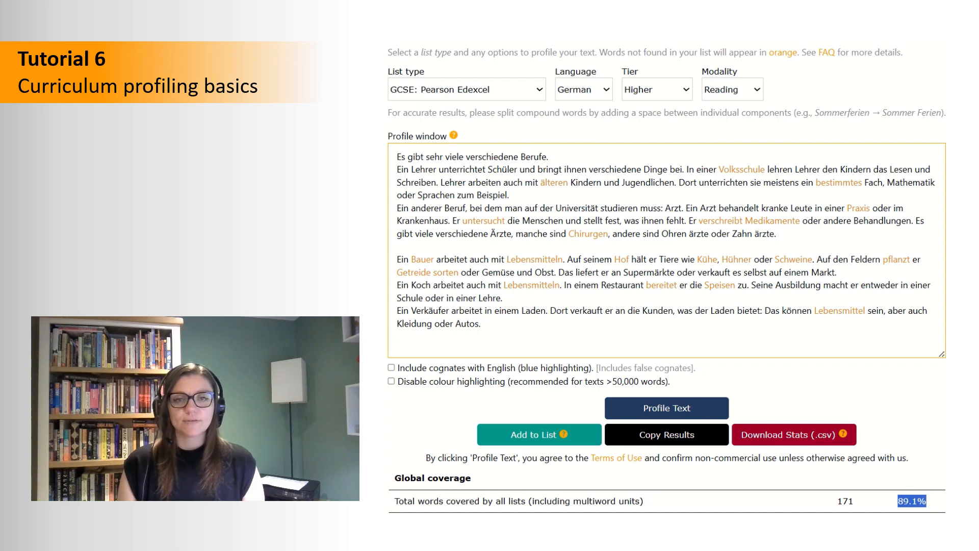
{"action": "left_click", "coordinate": [929, 504]}
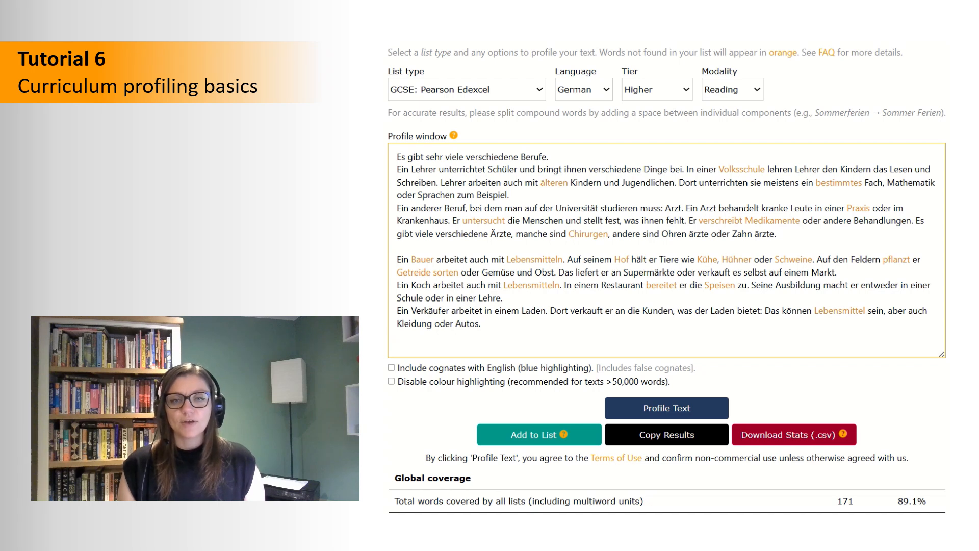
Step: Examine the orange off-list words Volksschule, Bauer and Hof in the shortened text
{"action": "double_click", "coordinate": [750, 169]}
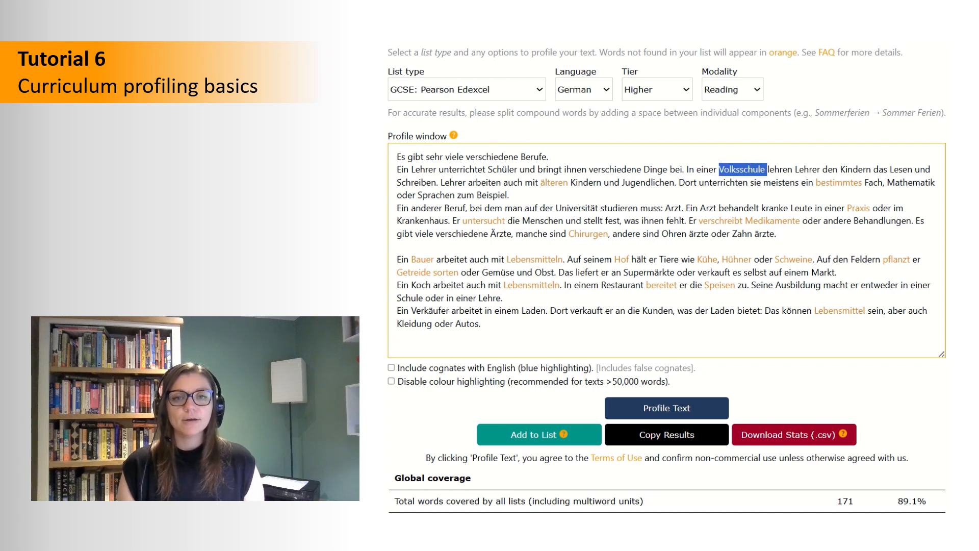
{"action": "double_click", "coordinate": [421, 258]}
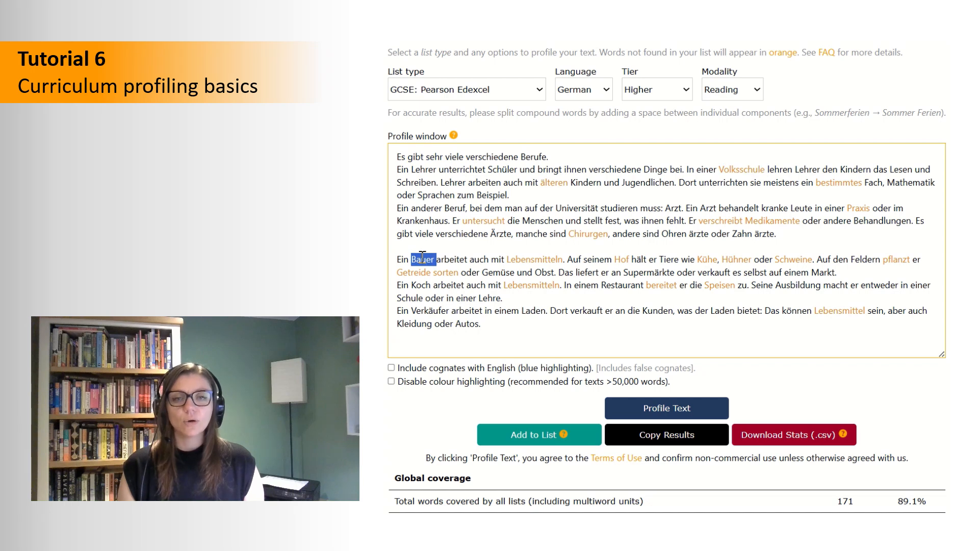
{"action": "double_click", "coordinate": [623, 259]}
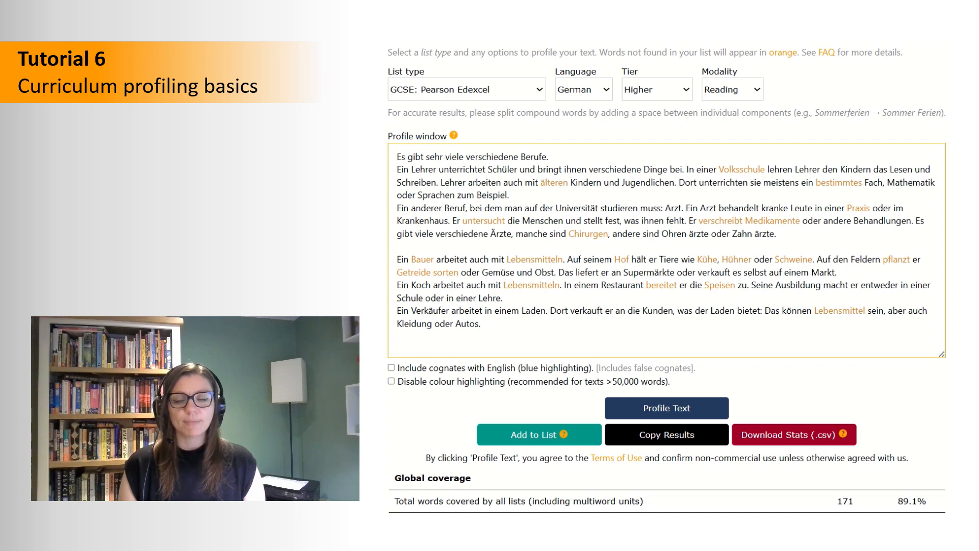
Step: Replace "verschreibt" with "empfiehlt" in the Arzt paragraph and "bereitet er die Speisen zu." with "kocht er das Essen." in the Koch paragraph
{"action": "double_click", "coordinate": [719, 223]}
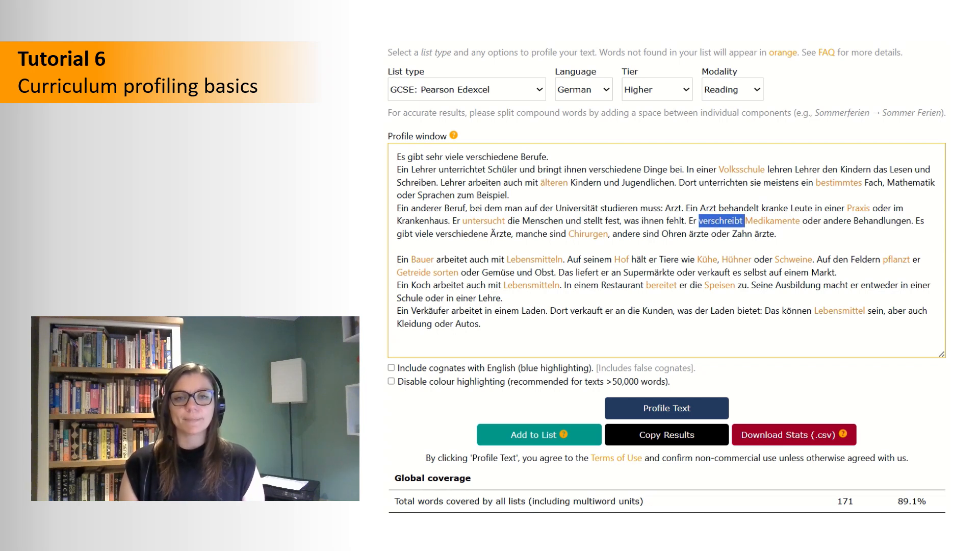
{"action": "key", "text": "BackSpace"}
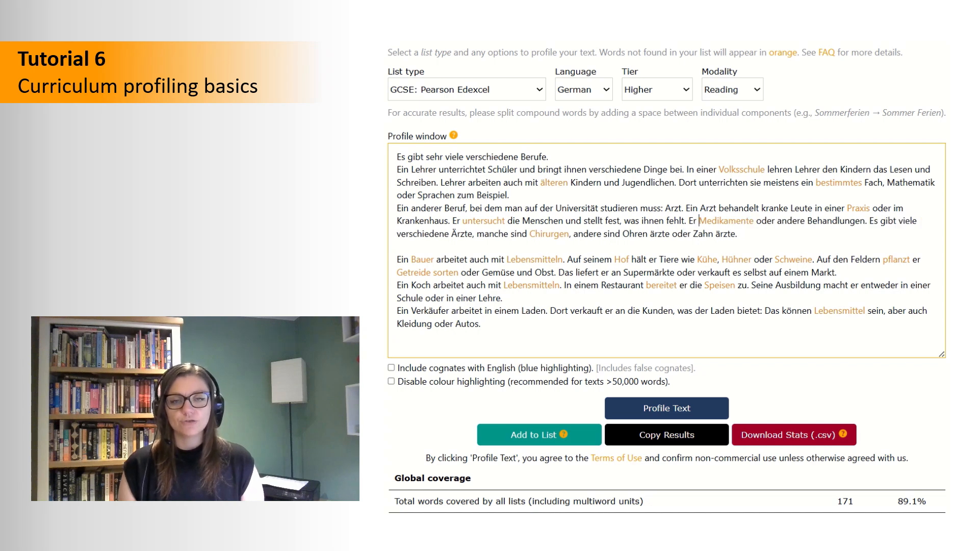
{"action": "type", "text": "empfiehlt"}
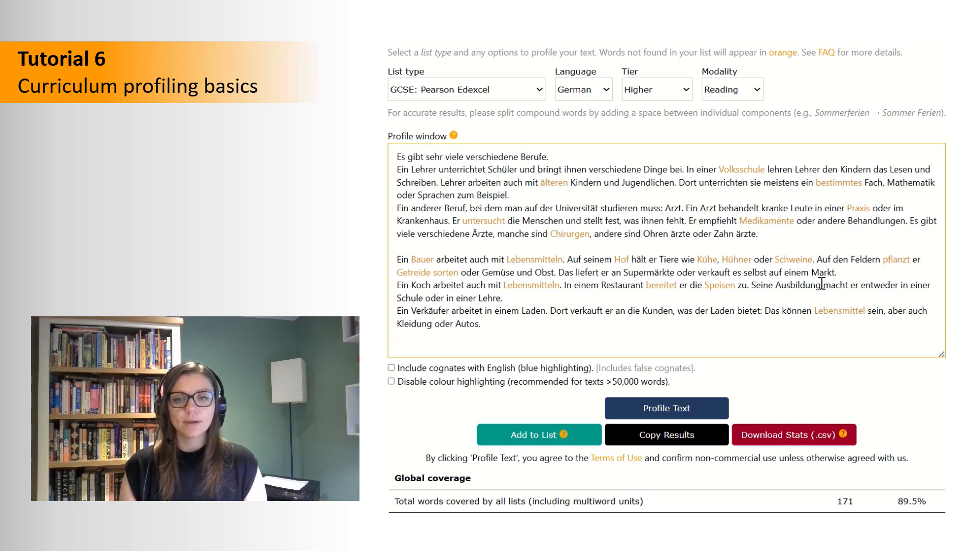
{"action": "left_click_drag", "start_coordinate": [642, 287], "coordinate": [749, 289]}
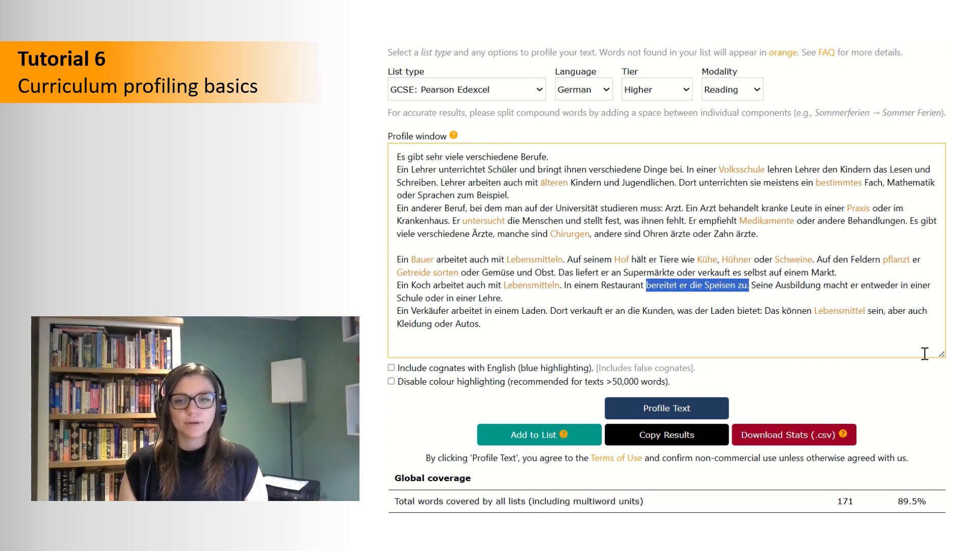
{"action": "type", "text": "kocht er das Essen."}
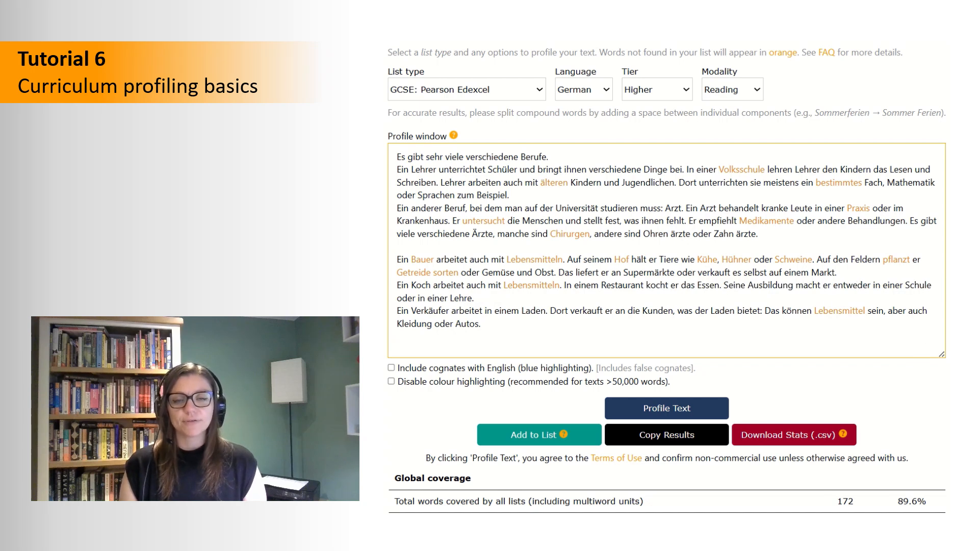
Step: Replace "bestimmtes" with "einzelnes" before Fach and delete "Getreide sorten oder" from the Bauer paragraph
{"action": "double_click", "coordinate": [834, 182]}
{"action": "type", "text": "einzelnes"}
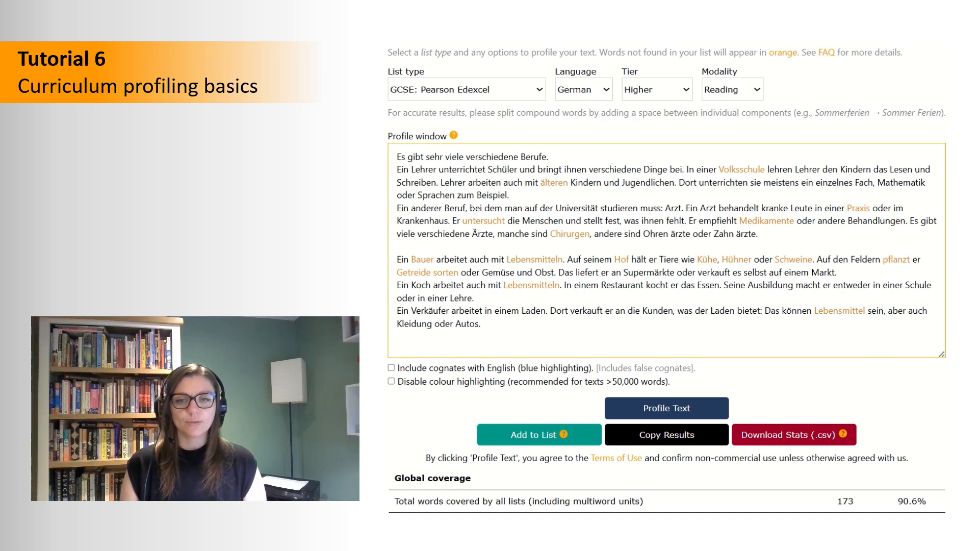
{"action": "left_click_drag", "start_coordinate": [481, 272], "coordinate": [397, 271]}
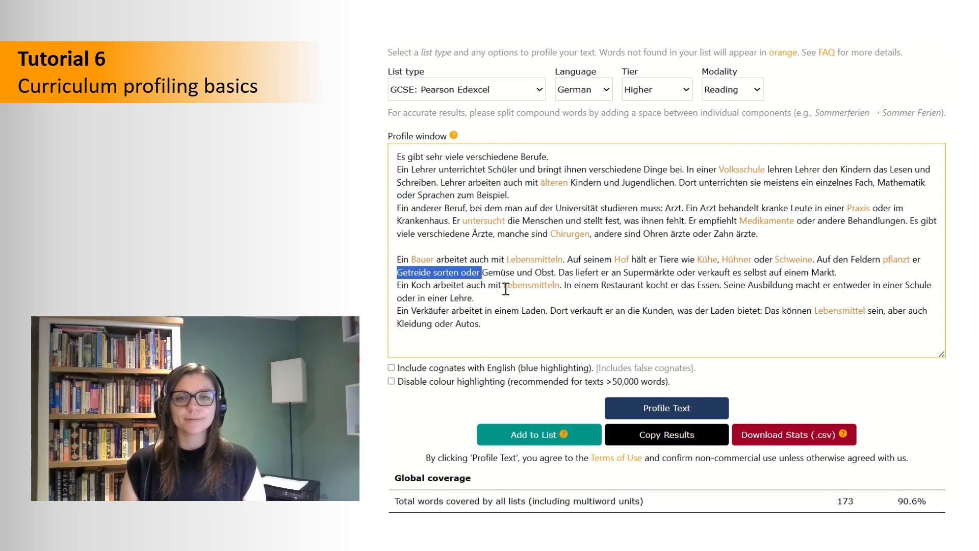
{"action": "key", "text": "BackSpace"}
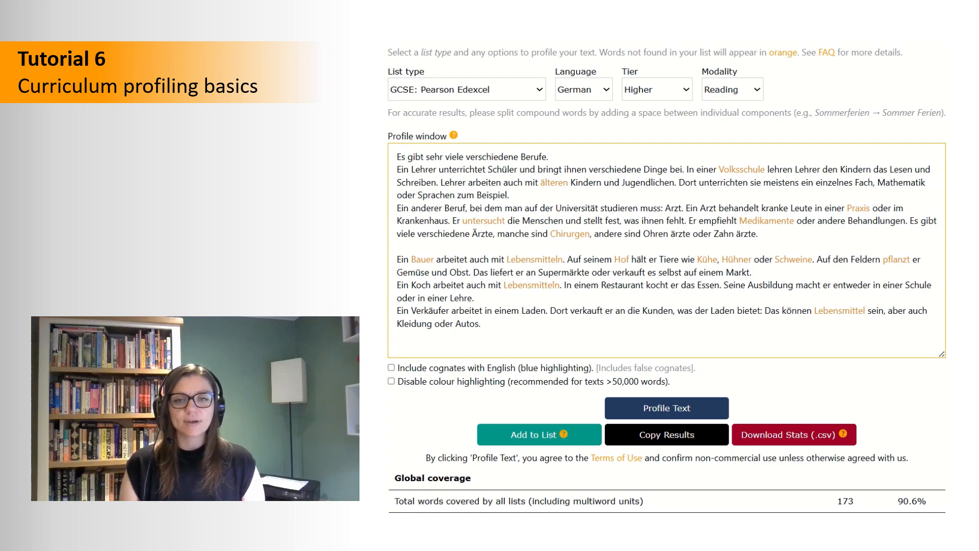
Step: Show the extended word list and add "Medikamente" from the text as its first entry
{"action": "left_click", "coordinate": [536, 435]}
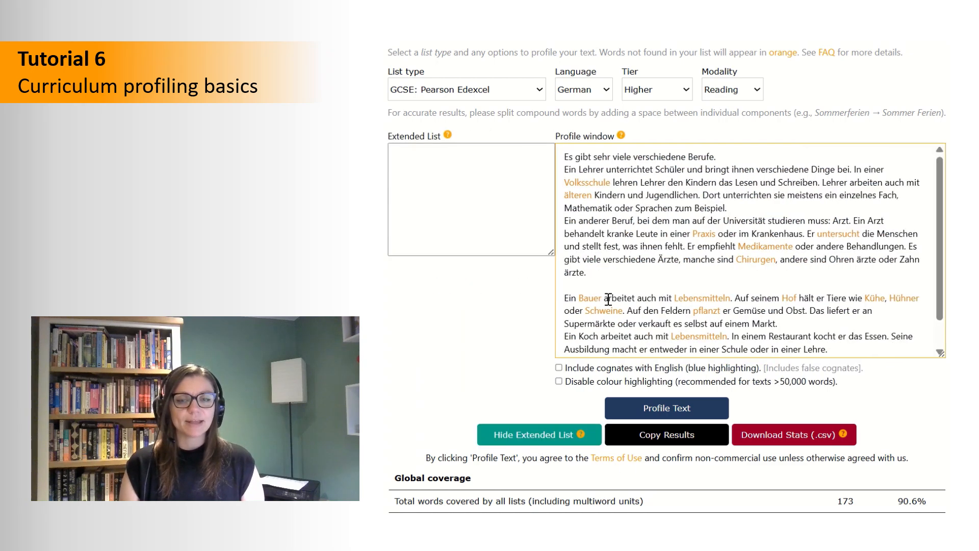
{"action": "double_click", "coordinate": [777, 247]}
{"action": "key", "text": "ctrl+c"}
{"action": "left_click", "coordinate": [425, 173]}
{"action": "key", "text": "ctrl+v"}
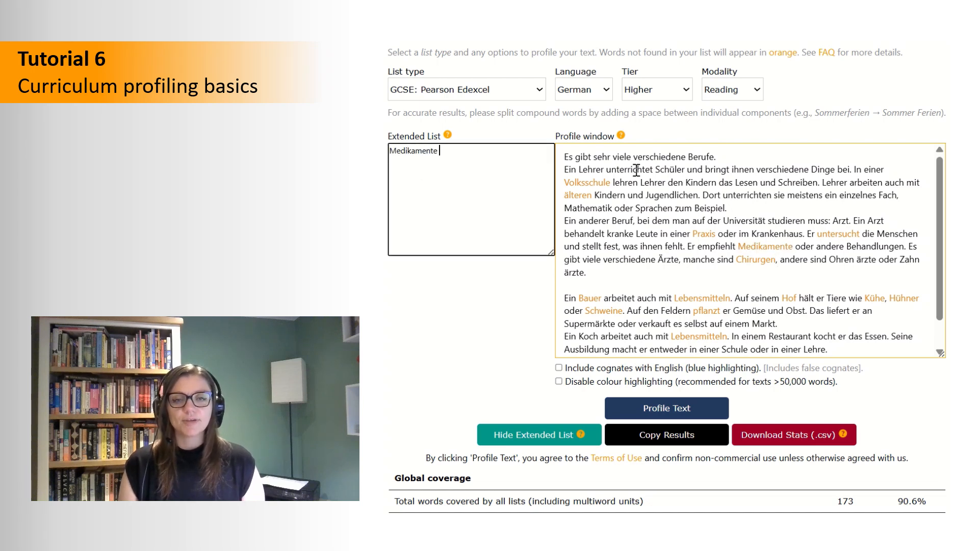
Step: Copy "Praxis" from the text into the extended list on a new line
{"action": "double_click", "coordinate": [710, 236]}
{"action": "key", "text": "ctrl+c"}
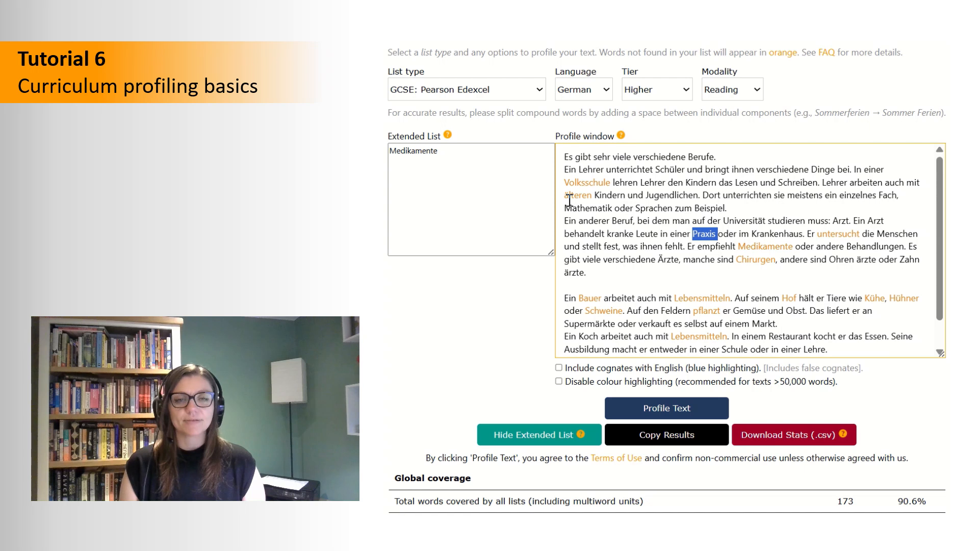
{"action": "left_click", "coordinate": [510, 164]}
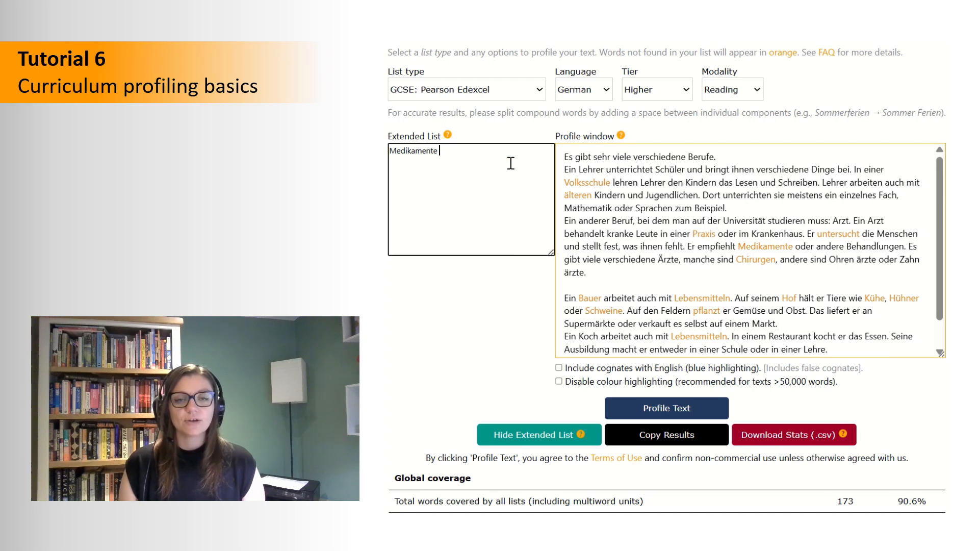
{"action": "key", "text": "Return"}
{"action": "key", "text": "ctrl+v"}
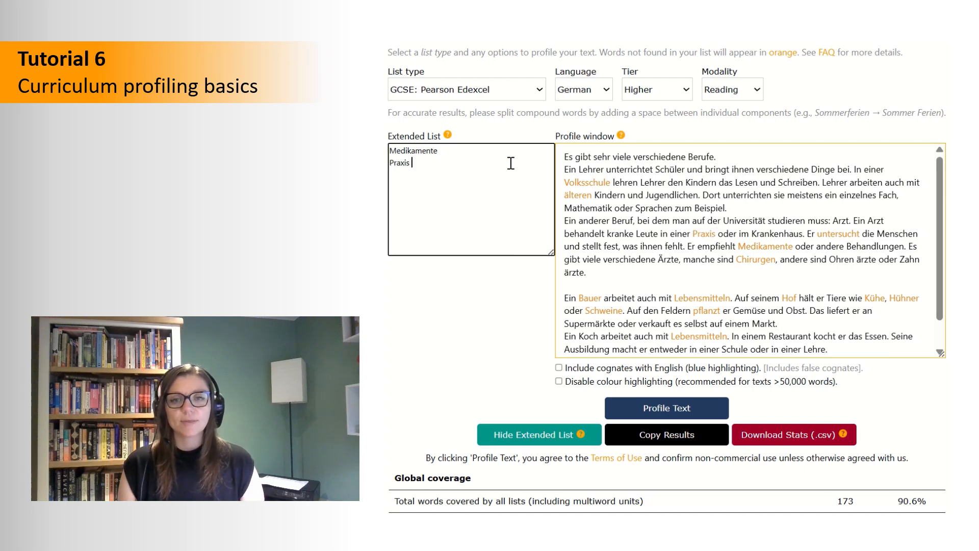
Step: Add "pflanzt" from the text on a new line of the extended list and profile the text again
{"action": "double_click", "coordinate": [710, 309]}
{"action": "key", "text": "ctrl+c"}
{"action": "left_click", "coordinate": [457, 175]}
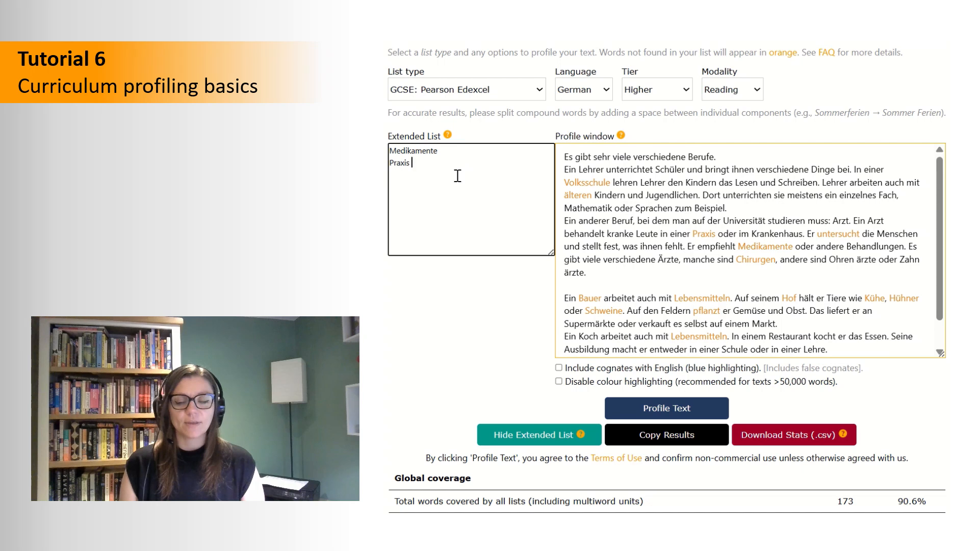
{"action": "key", "text": "Return"}
{"action": "key", "text": "ctrl+v"}
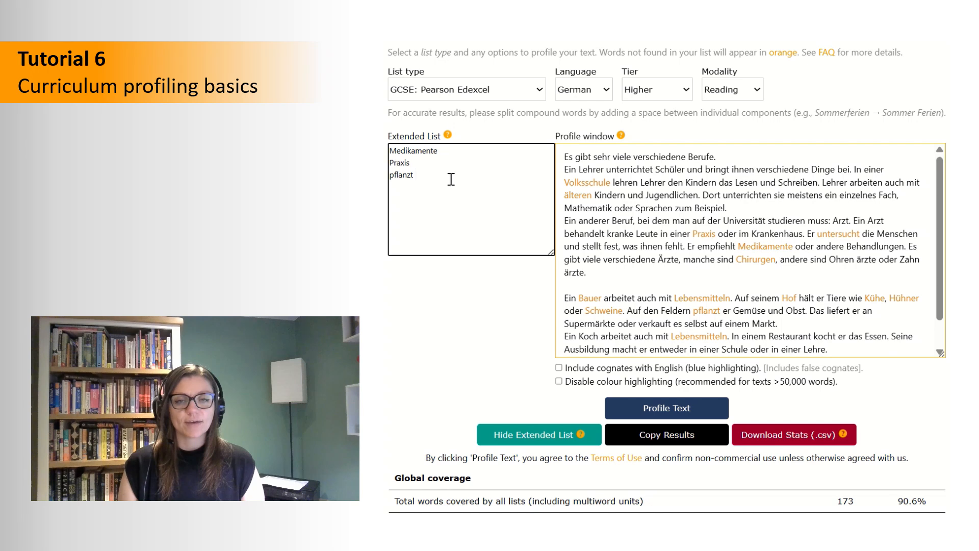
{"action": "left_click", "coordinate": [676, 405]}
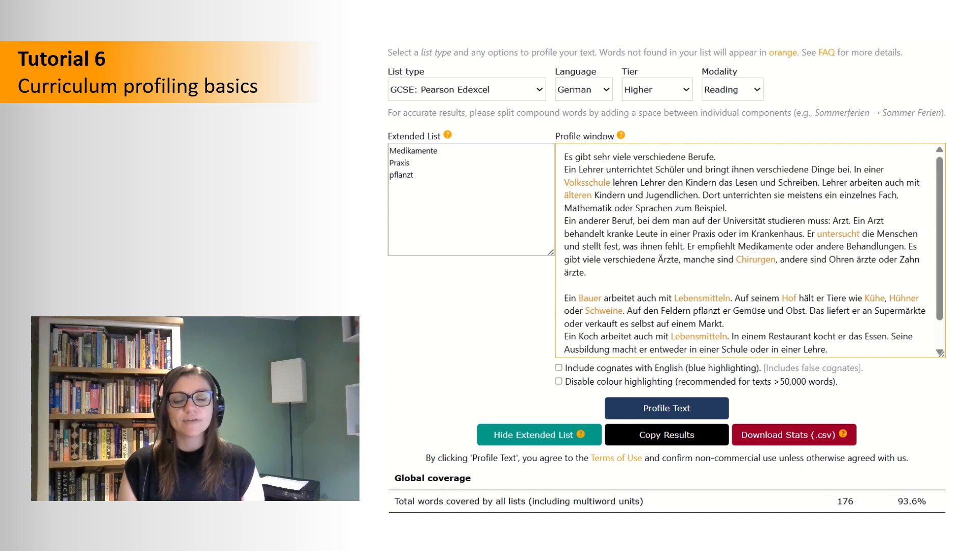
Step: Copy the off-list word "Volksschule" from the text onto a new line of the extended list
{"action": "double_click", "coordinate": [589, 182]}
{"action": "key", "text": "ctrl+c"}
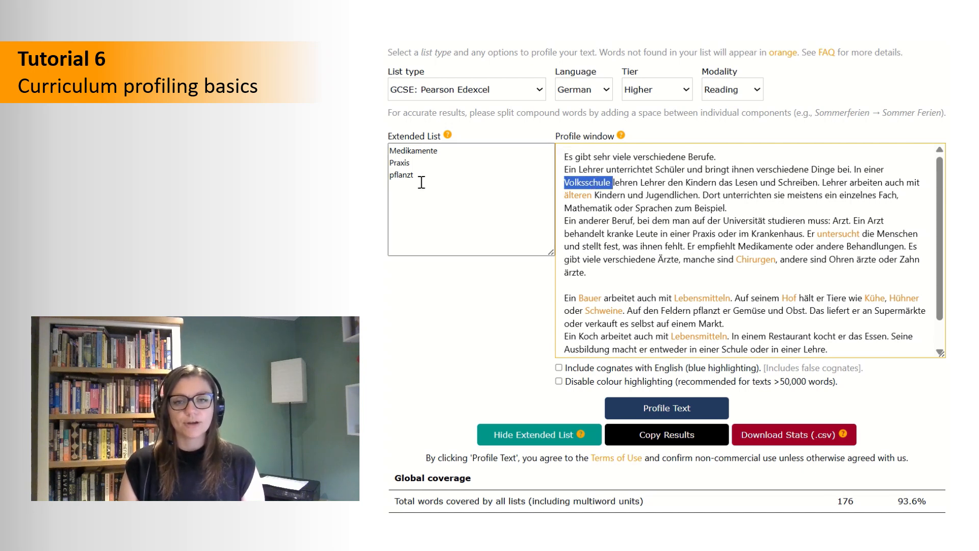
{"action": "left_click", "coordinate": [421, 182]}
{"action": "key", "text": "Return"}
{"action": "key", "text": "ctrl+v"}
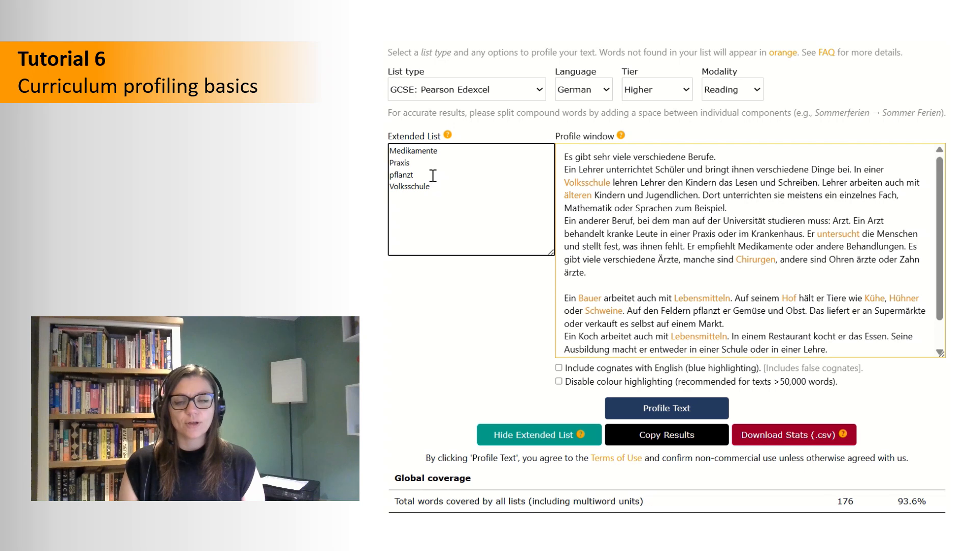
Step: Copy the off-list word "Bauer" from the text onto a new line of the extended list
{"action": "double_click", "coordinate": [590, 298]}
{"action": "key", "text": "ctrl+c"}
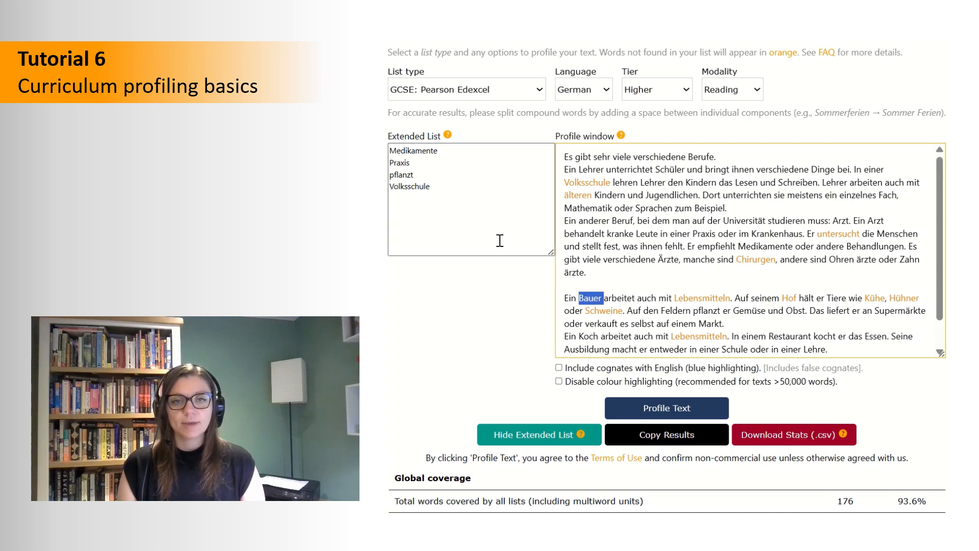
{"action": "left_click", "coordinate": [474, 184]}
{"action": "key", "text": "Return"}
{"action": "key", "text": "ctrl+v"}
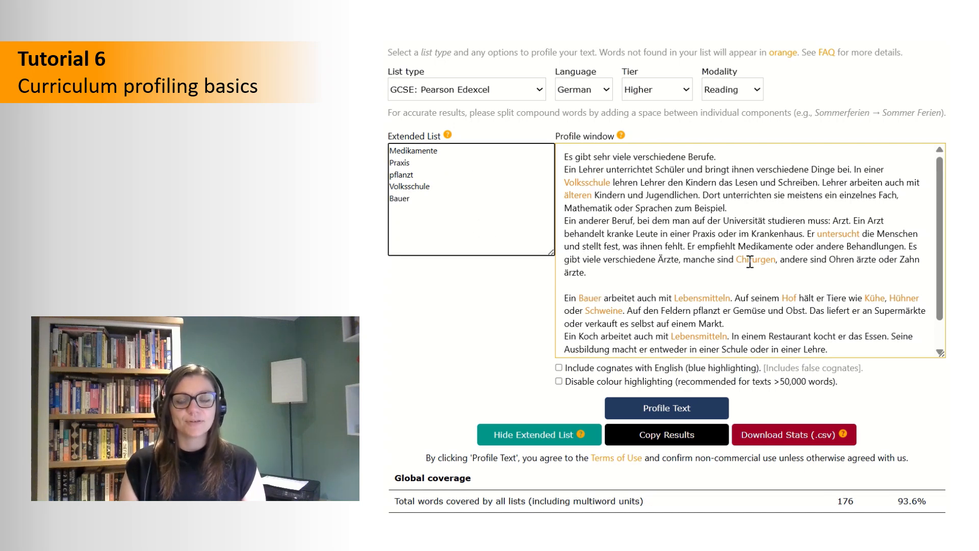
Step: Copy the off-list word "Hof" from the text onto a new line of the extended list
{"action": "double_click", "coordinate": [789, 298]}
{"action": "key", "text": "ctrl+c"}
{"action": "left_click", "coordinate": [489, 216]}
{"action": "key", "text": "Return"}
{"action": "key", "text": "ctrl+v"}
Step: Profile the text again with the enlarged extended list and check its global coverage percentage and remaining orange words
{"action": "left_click", "coordinate": [667, 408]}
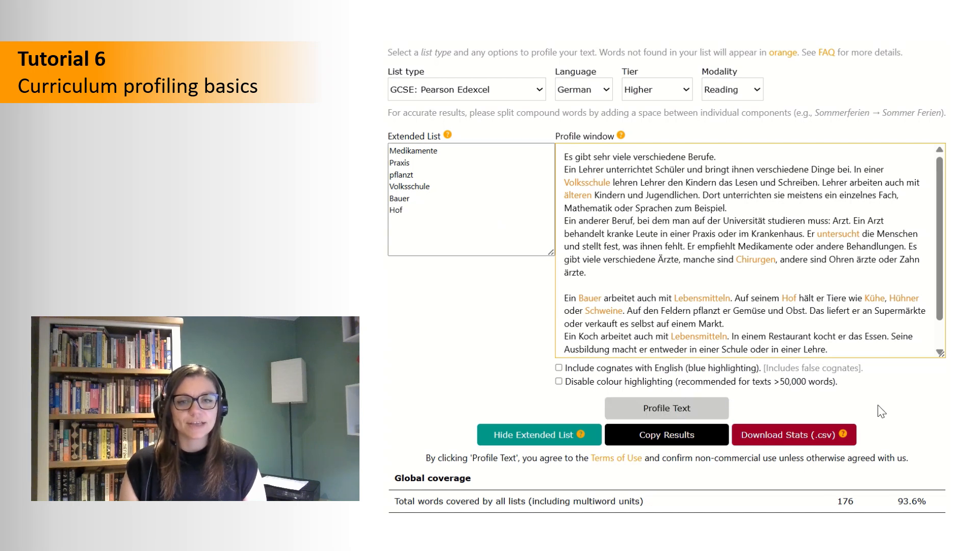
{"action": "left_click_drag", "start_coordinate": [897, 502], "coordinate": [927, 502]}
{"action": "left_click", "coordinate": [939, 510]}
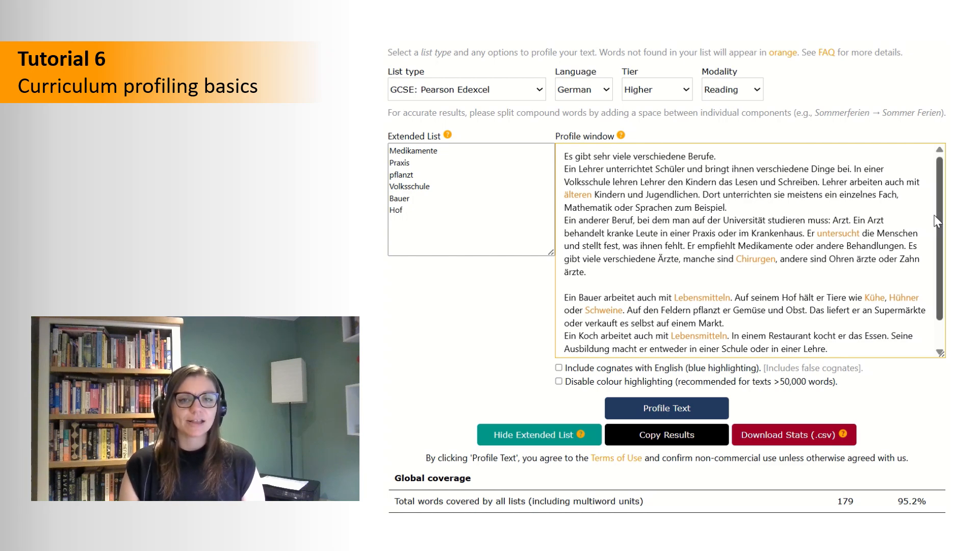
{"action": "scroll", "coordinate": [936, 220], "scroll_direction": "down", "scroll_amount": 1}
{"action": "scroll", "coordinate": [936, 221], "scroll_direction": "up", "scroll_amount": 1}
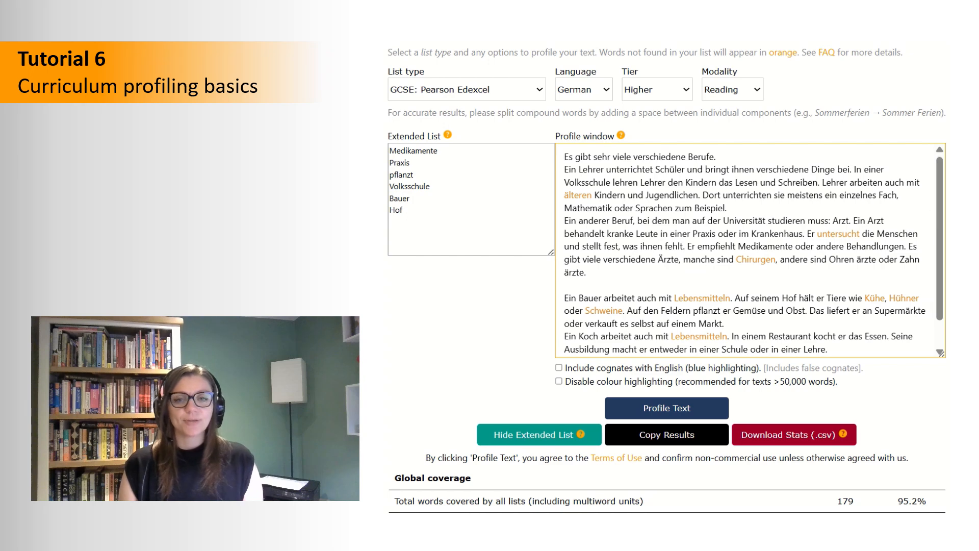